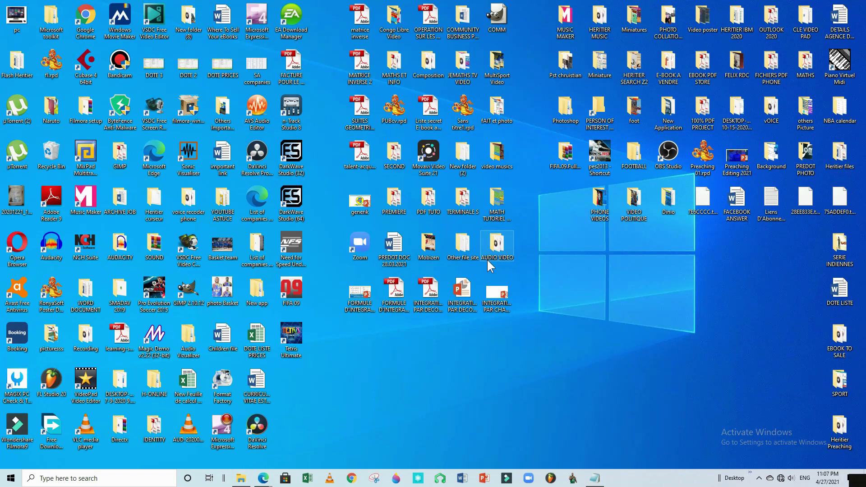
- Launch Audacity, dismiss its welcome window and open the second audio file named Voice 309 from the vOICE folder
double_click(54, 248)
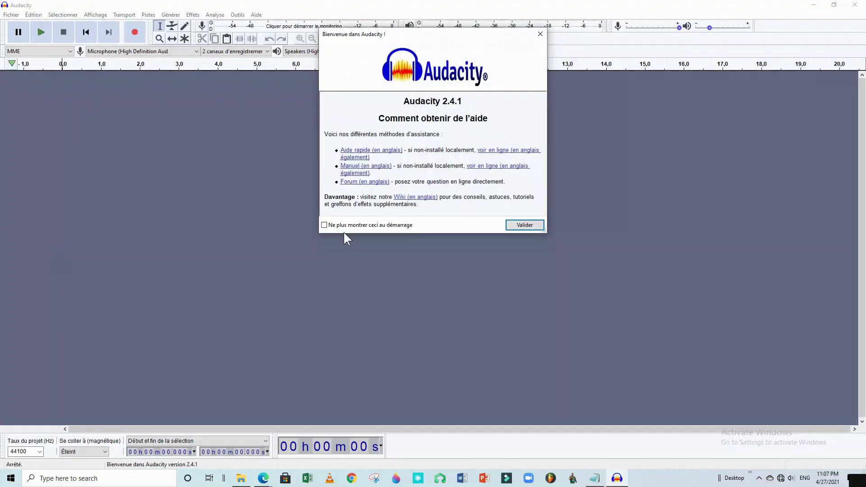
left_click(524, 224)
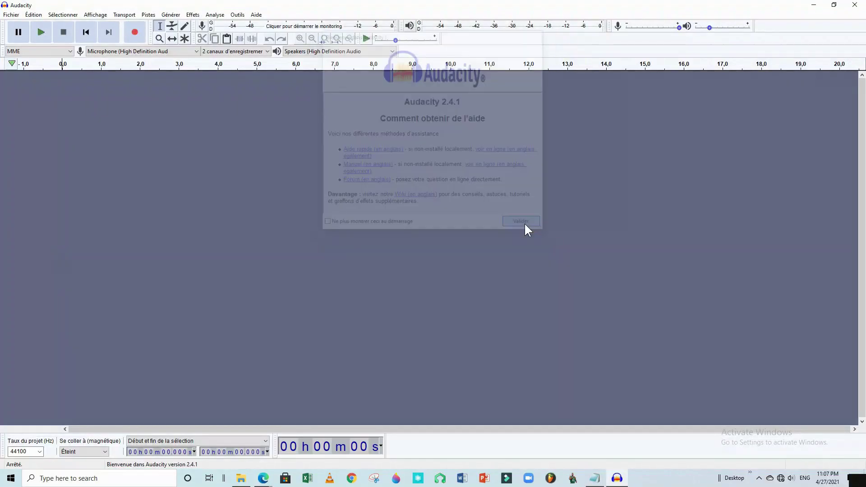
left_click(12, 15)
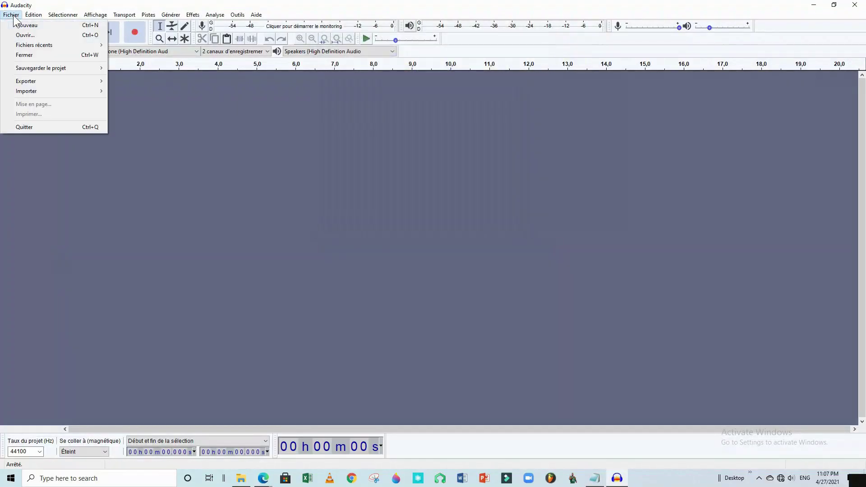
left_click(31, 37)
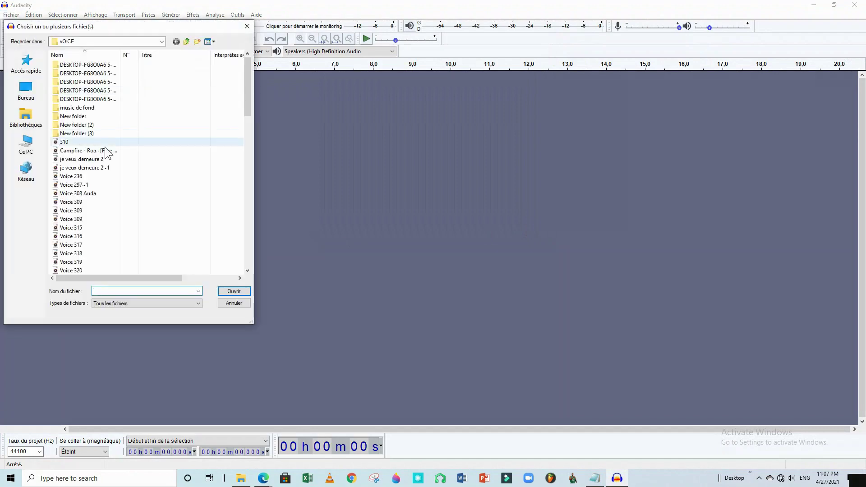
left_click(88, 211)
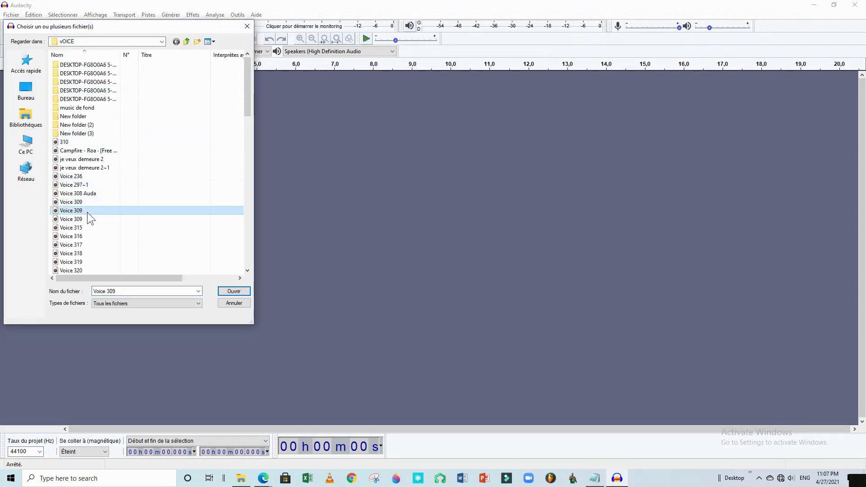
left_click(233, 291)
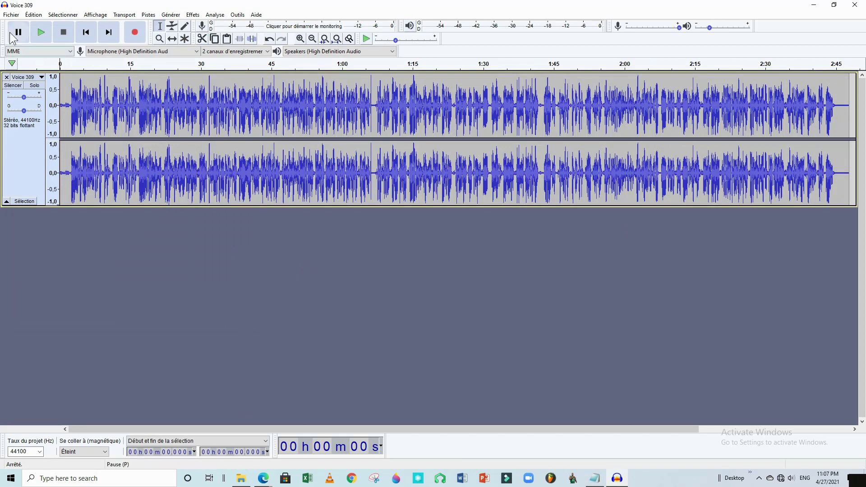
left_click(12, 16)
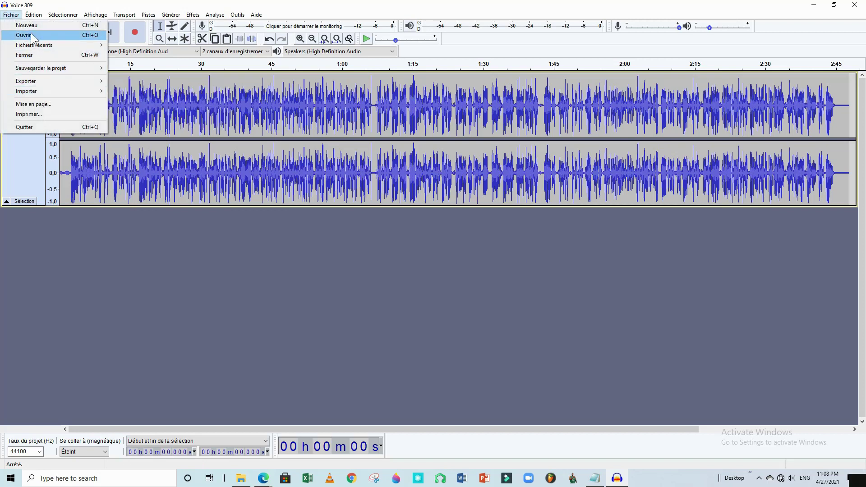
mouse_move(49, 90)
left_click(358, 221)
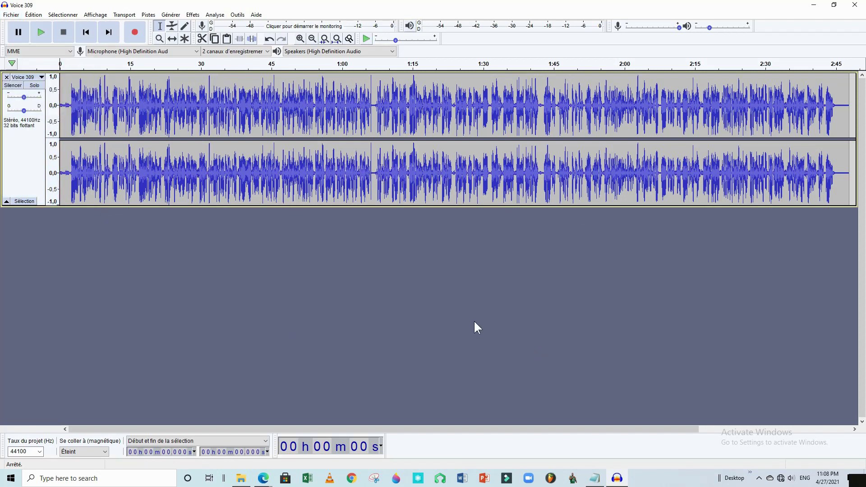
- Import the audio file Voice 320 from the vOICE folder as a second track under Voice 309
left_click(10, 15)
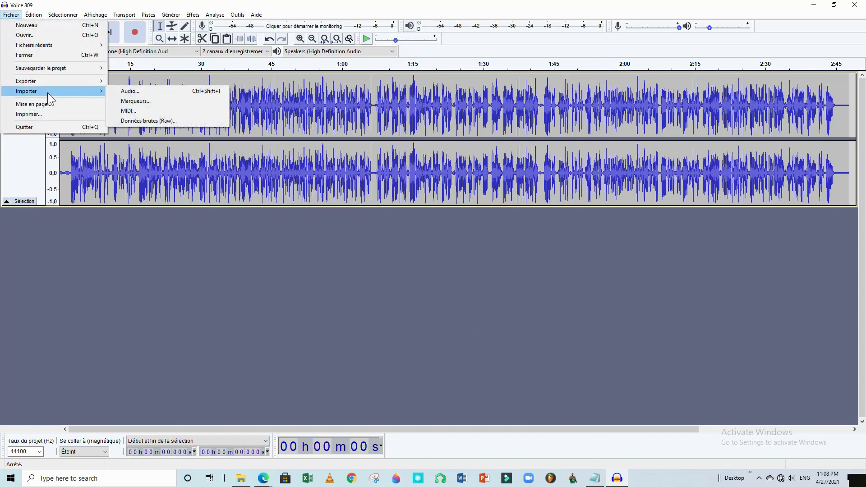
left_click(144, 91)
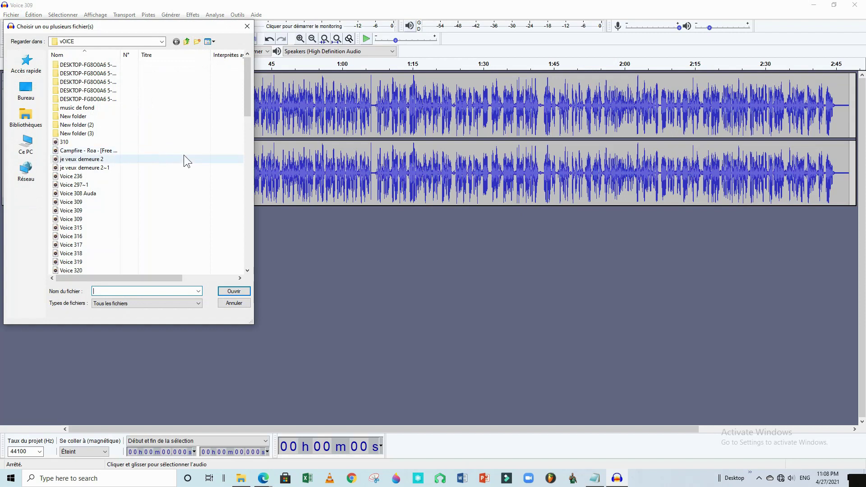
scroll(155, 156, "down", 3)
scroll(93, 240, "down", 5)
scroll(94, 235, "up", 6)
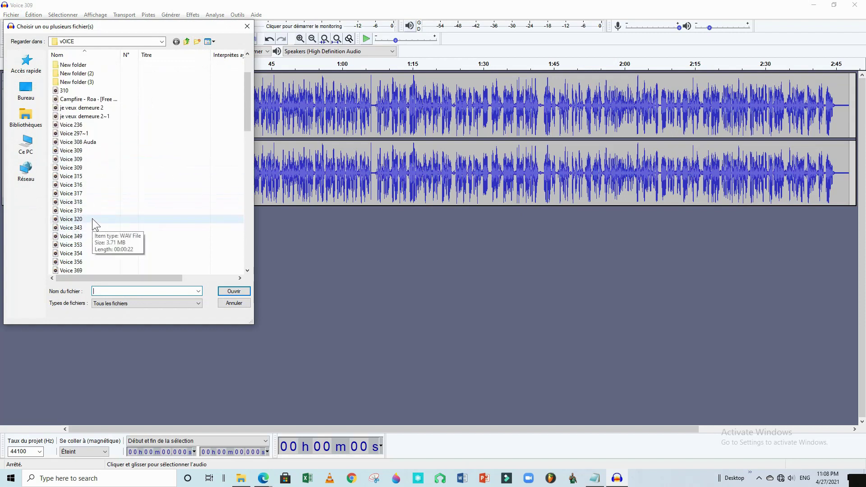
left_click(92, 218)
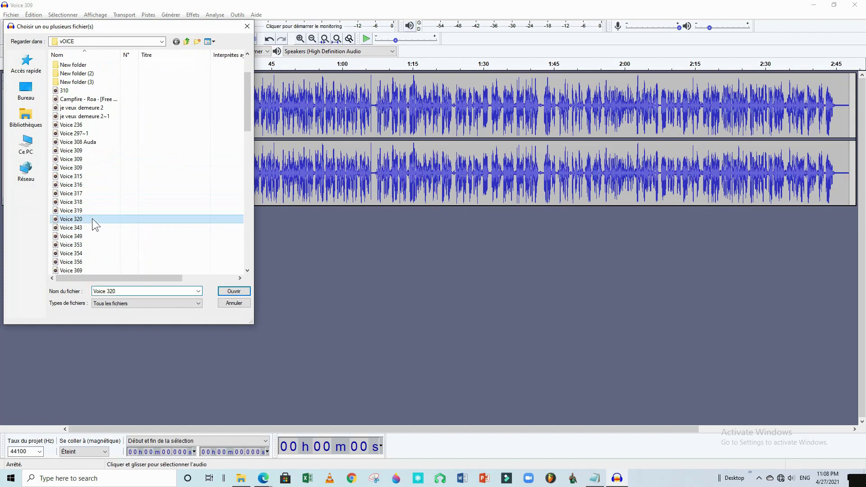
left_click(228, 292)
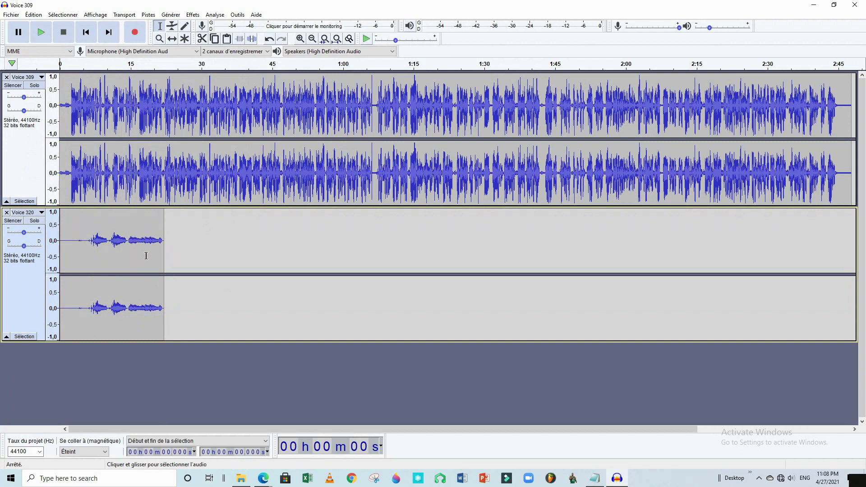
- Import the audio file Voice 349 from the vOICE folder as a third track in the project
left_click(12, 14)
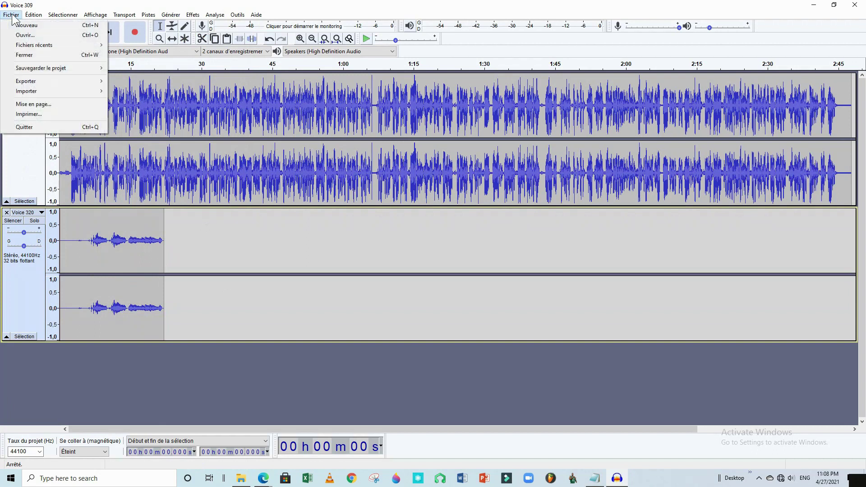
mouse_move(58, 92)
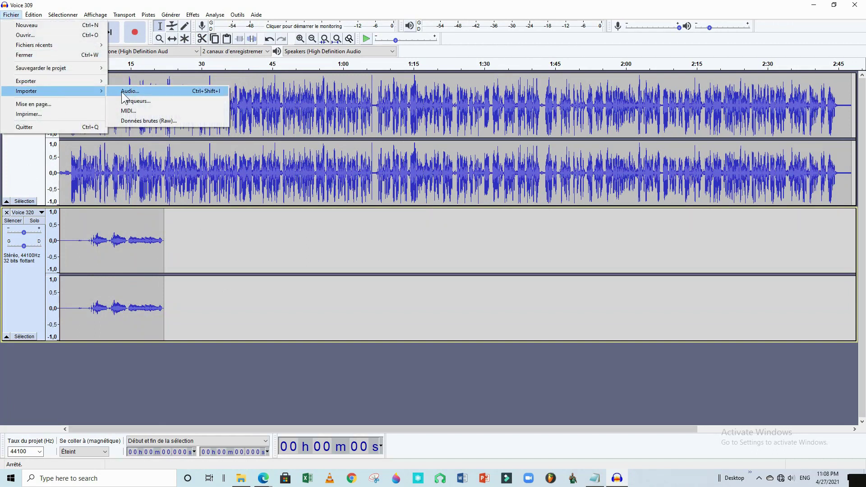
left_click(121, 91)
scroll(75, 227, "down", 2)
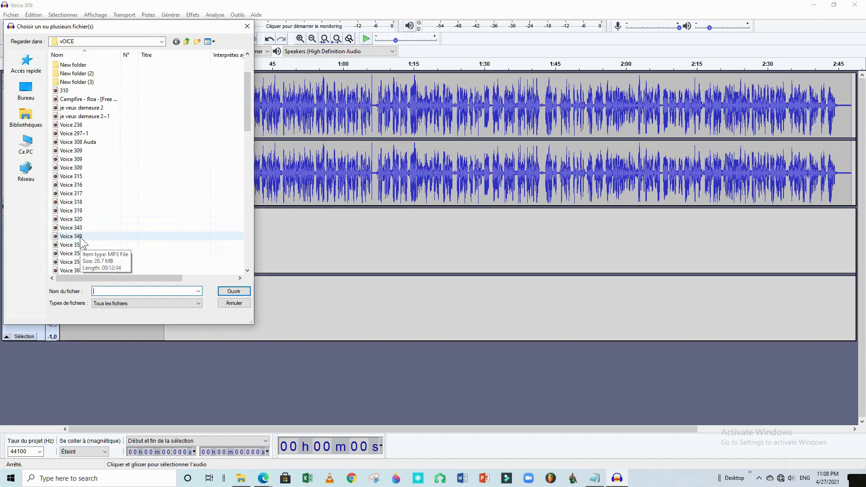
left_click(81, 238)
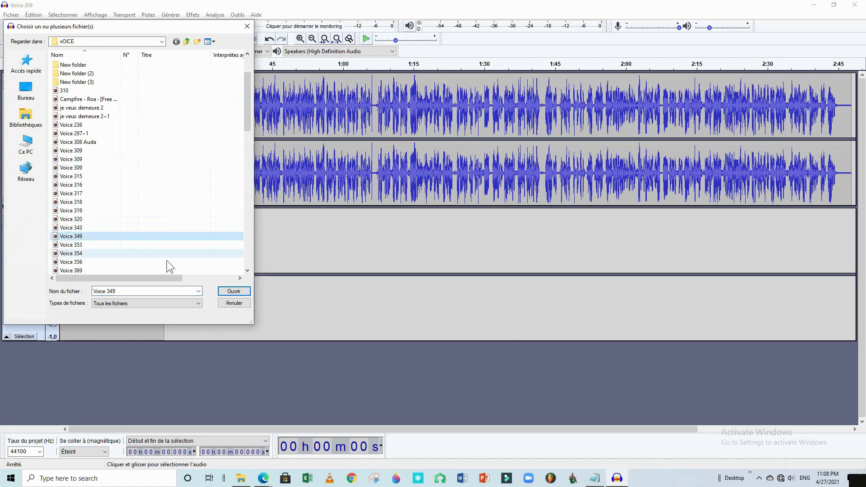
left_click(237, 293)
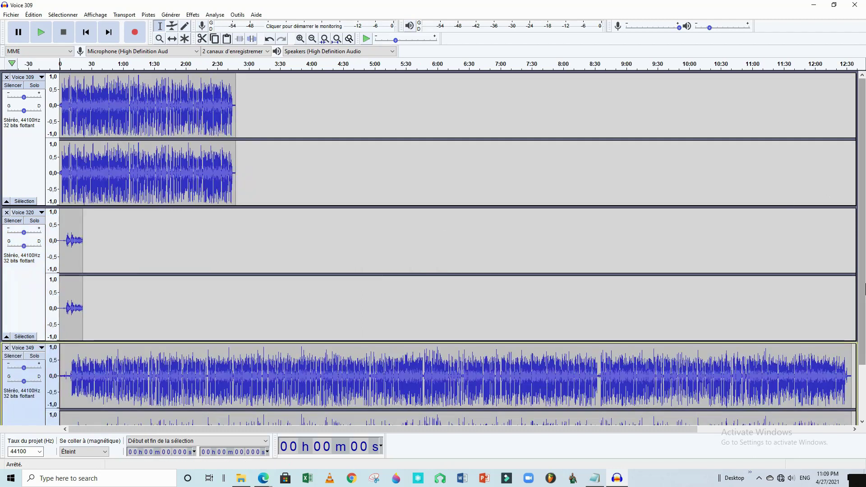
- Look over the waveforms of the three stacked tracks, from Voice 309 down to Voice 349
scroll(863, 316, "down", 3)
scroll(863, 357, "up", 3)
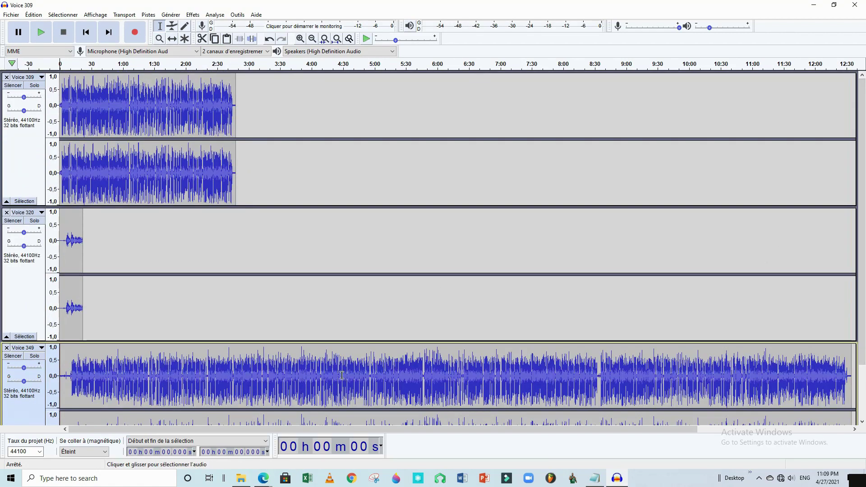
scroll(443, 360, "down", 3)
scroll(487, 359, "up", 3)
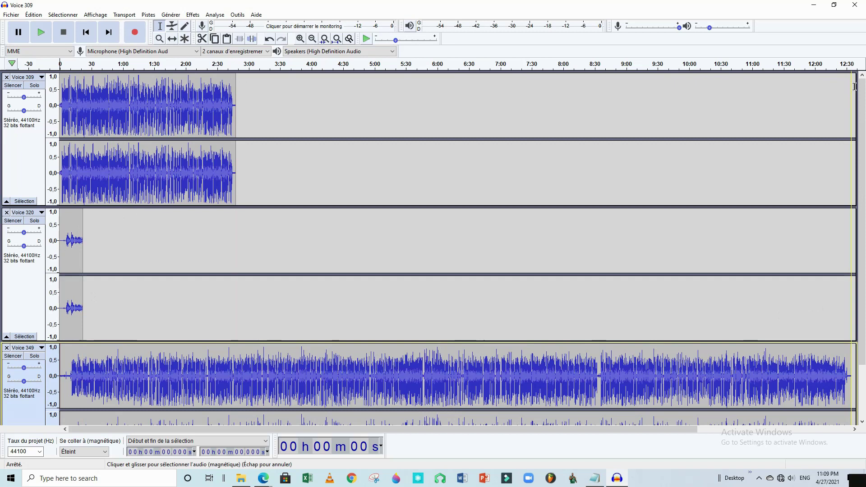
scroll(865, 248, "down", 4)
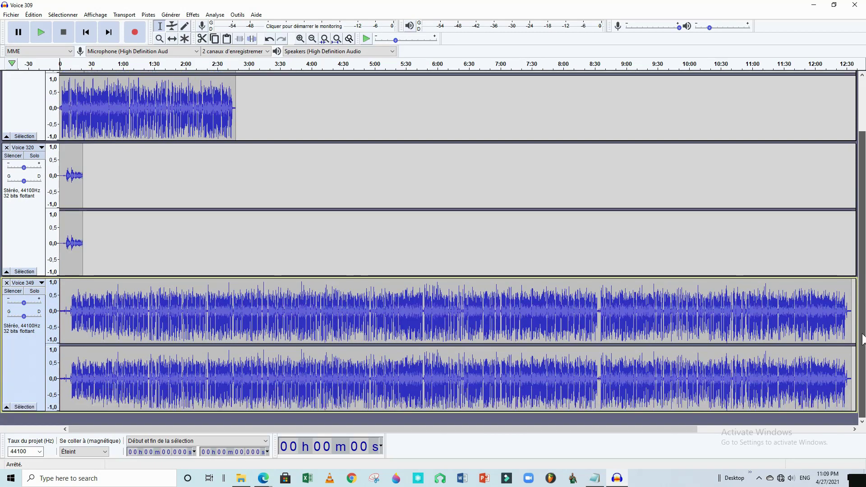
scroll(865, 248, "up", 1)
scroll(865, 248, "up", 2)
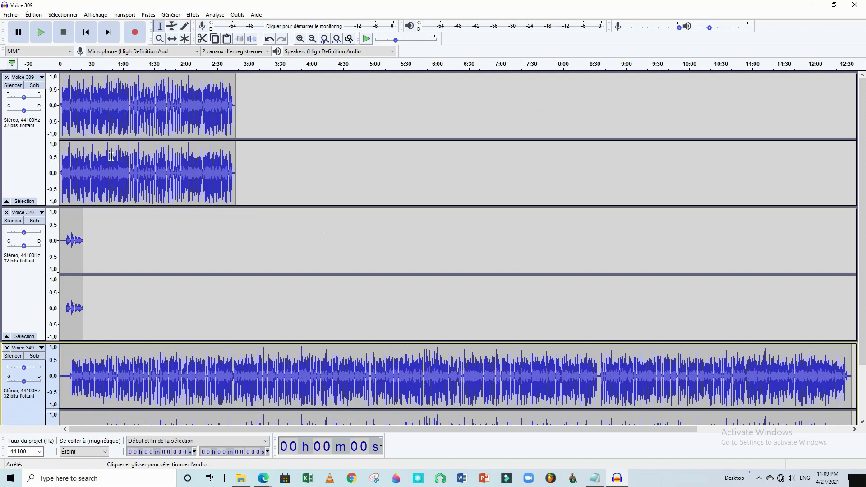
- Shift the Voice 309 clip along the timeline with the Multi-Tool so it starts at about 5:40
left_click(186, 41)
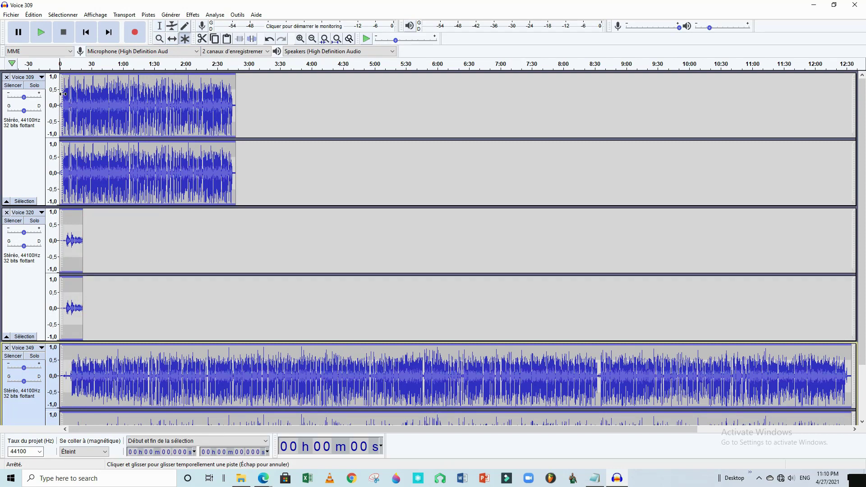
left_click_drag(64, 94, 420, 104)
left_click_drag(421, 104, 422, 104)
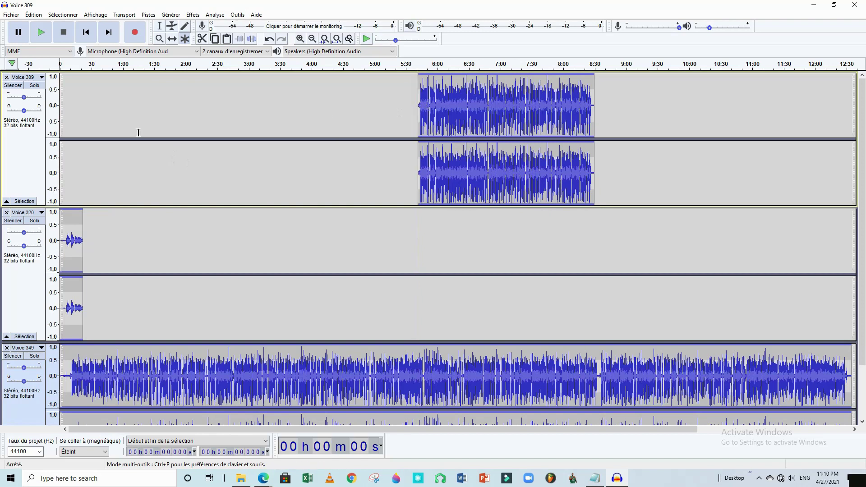
left_click(185, 40)
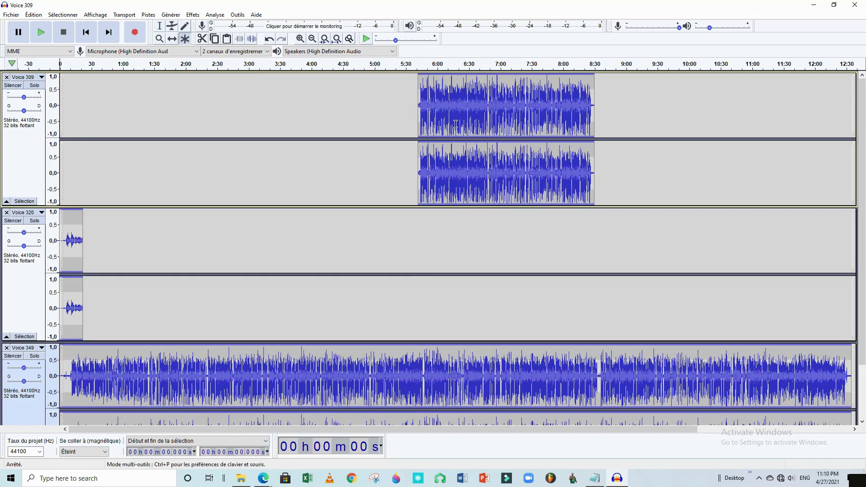
- Using the Time Shift tool, move Voice 309 near the timeline's start and line up Voice 320 and Voice 349 end to end behind it
left_click(170, 39)
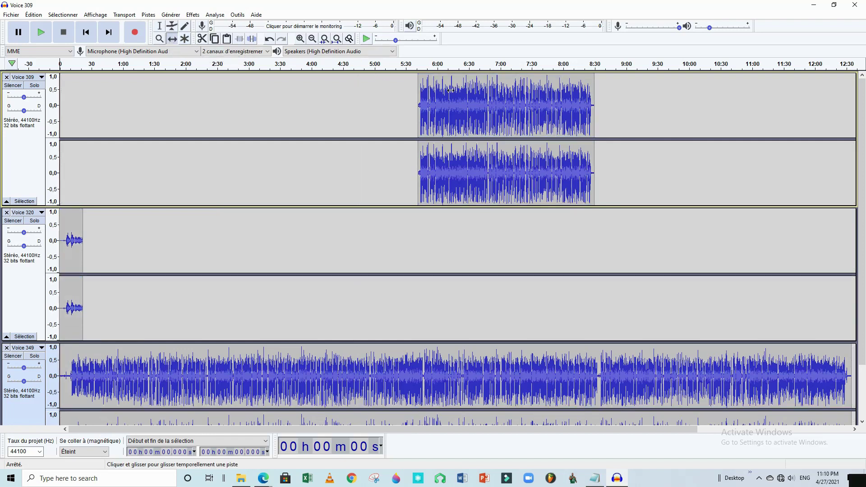
left_click_drag(420, 103, 48, 151)
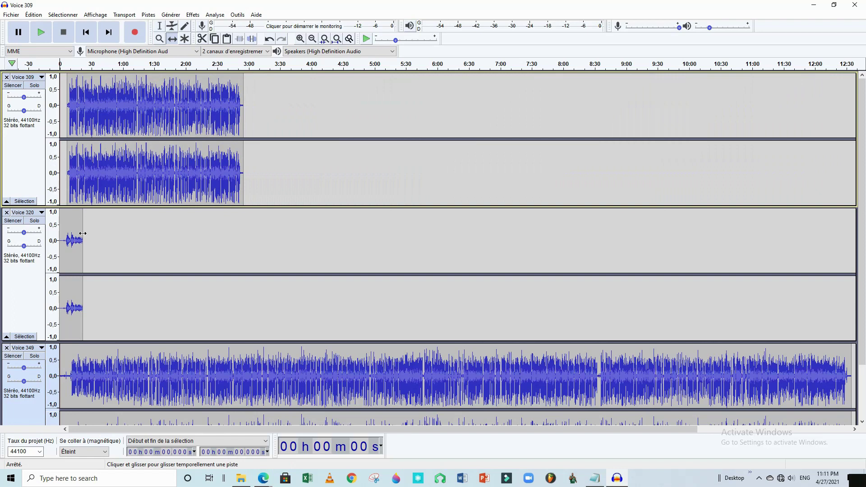
left_click_drag(80, 232, 263, 232)
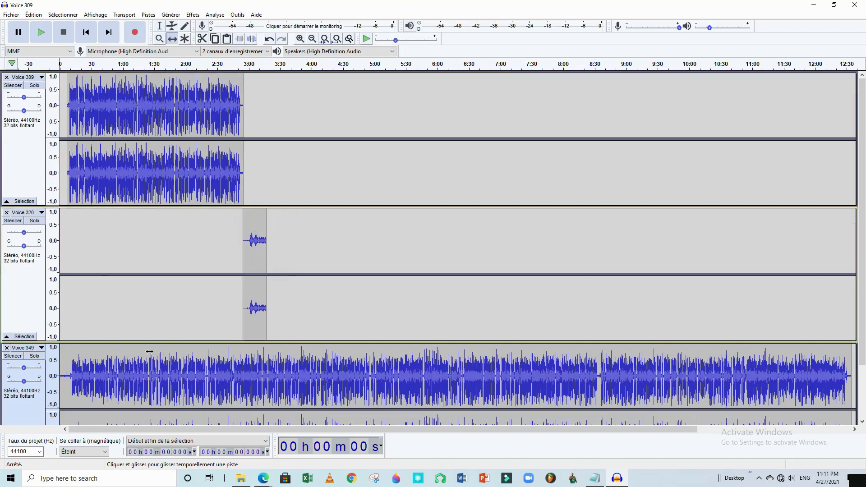
left_click_drag(121, 367, 326, 350)
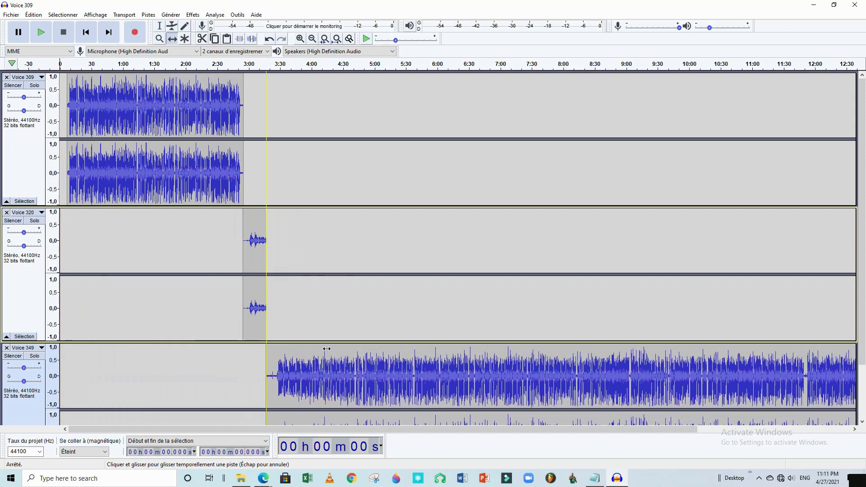
scroll(326, 349, "down", 3)
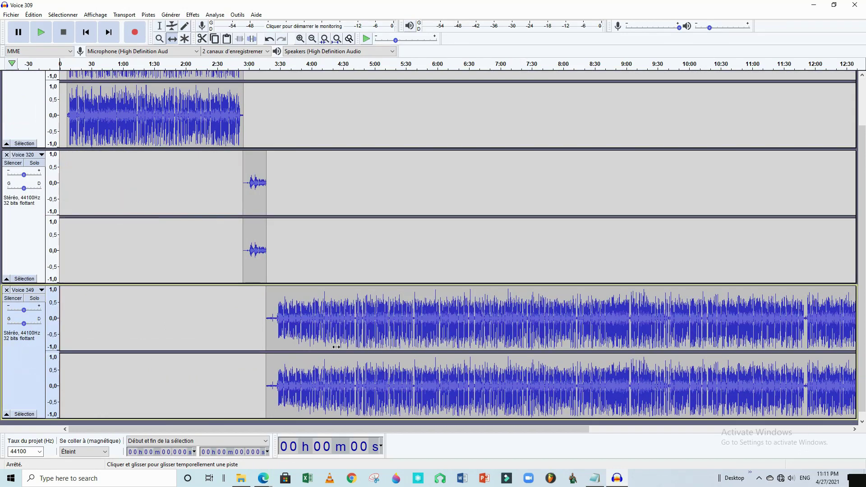
scroll(334, 187, "up", 3)
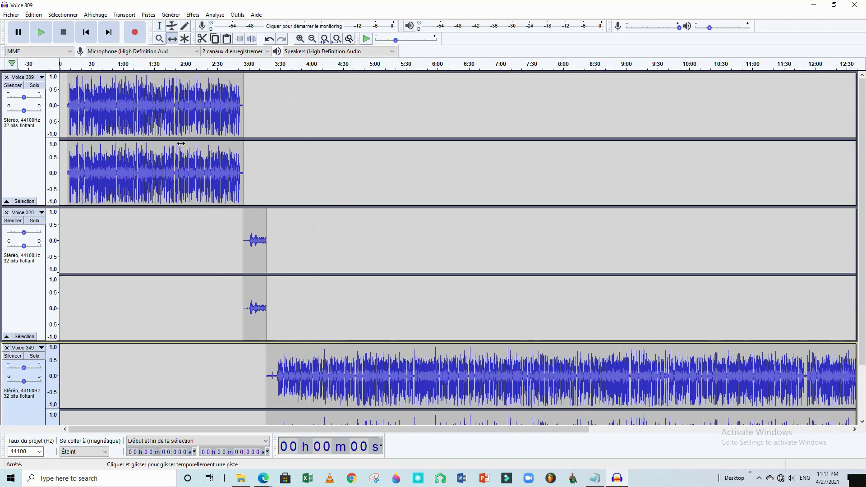
- Shift the Voice 309 clip to start at about 2:55 and the Voice 320 clip at about 2:07
left_click_drag(170, 114, 349, 124)
left_click_drag(256, 230, 205, 234)
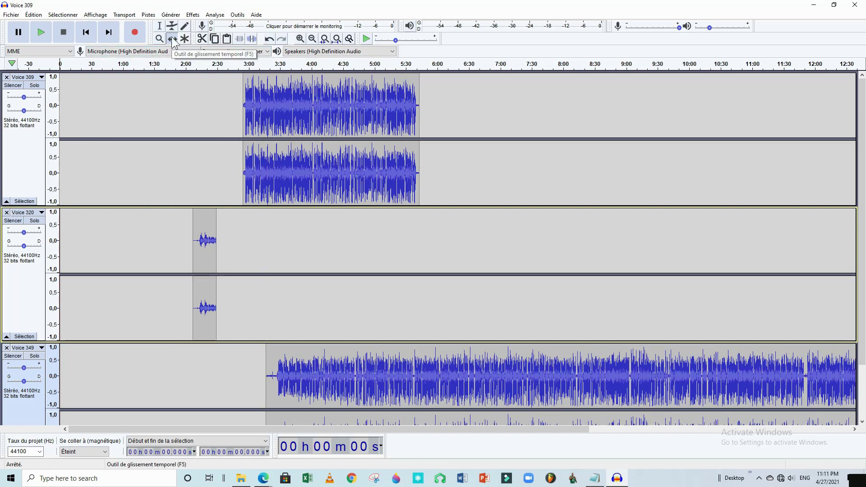
- Move the Voice 309, Voice 320 and Voice 349 clips back so that all three start at time 0
left_click_drag(268, 127, 73, 129)
mouse_move(164, 157)
left_mouse_down()
mouse_move(185, 160)
mouse_move(176, 161)
left_mouse_up()
left_click_drag(197, 240, 64, 240)
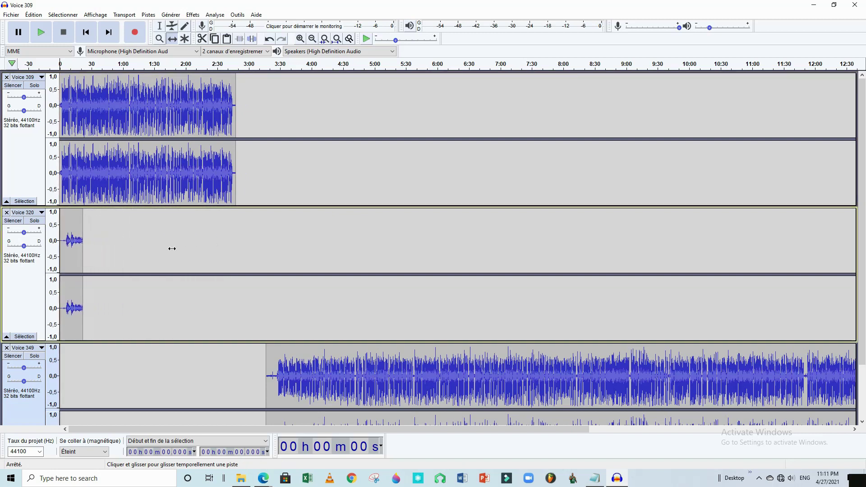
left_click_drag(329, 354, 122, 354)
scroll(121, 354, "down", 3)
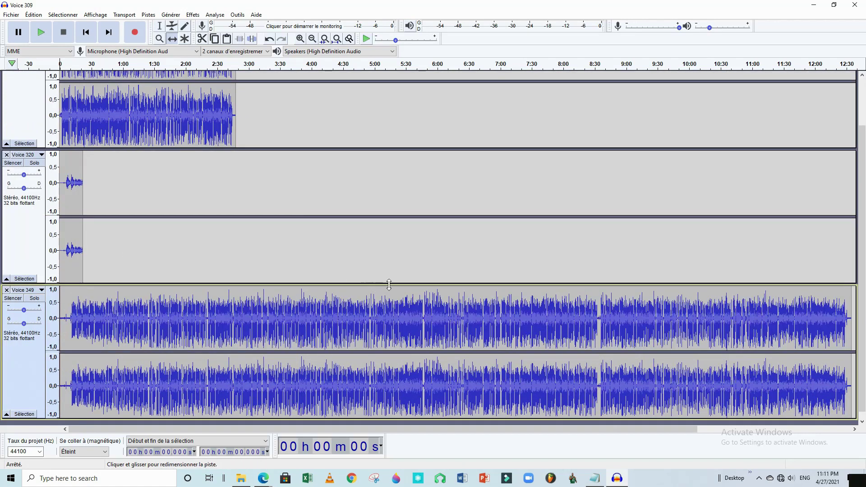
scroll(389, 285, "up", 3)
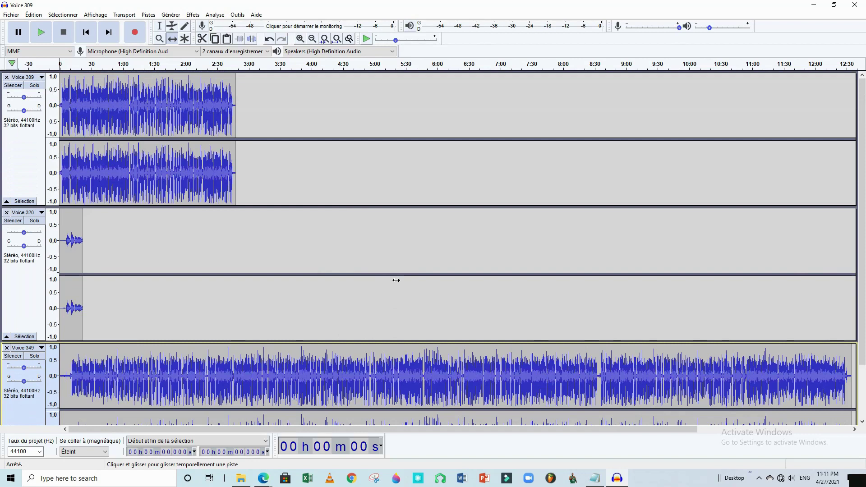